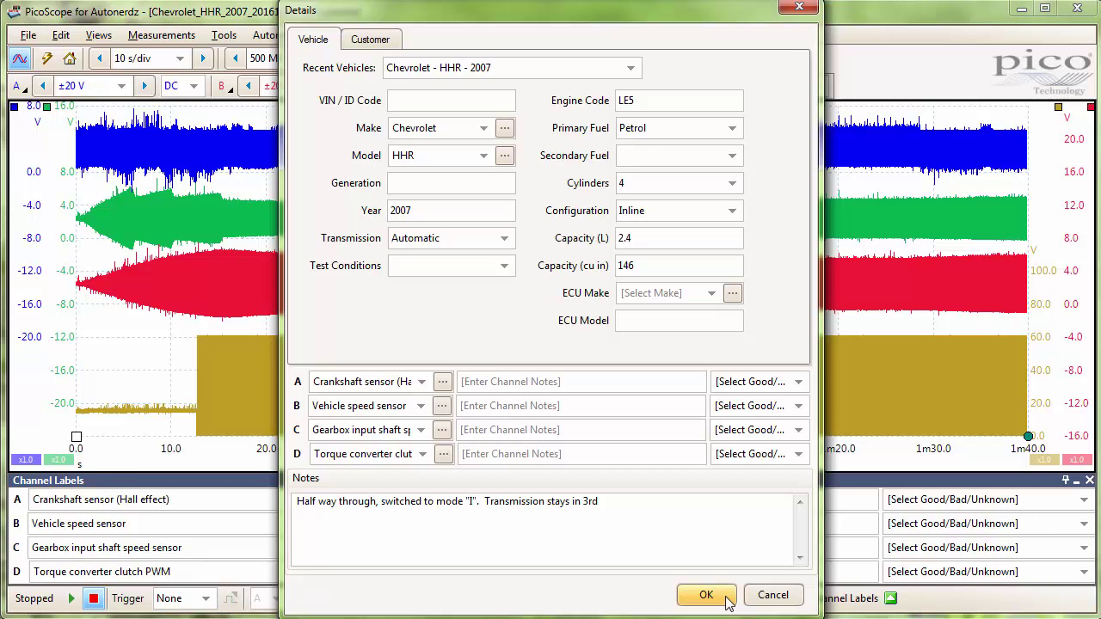
Close the vehicle details and zoom into the capture until individual pulses are visible
click(727, 602)
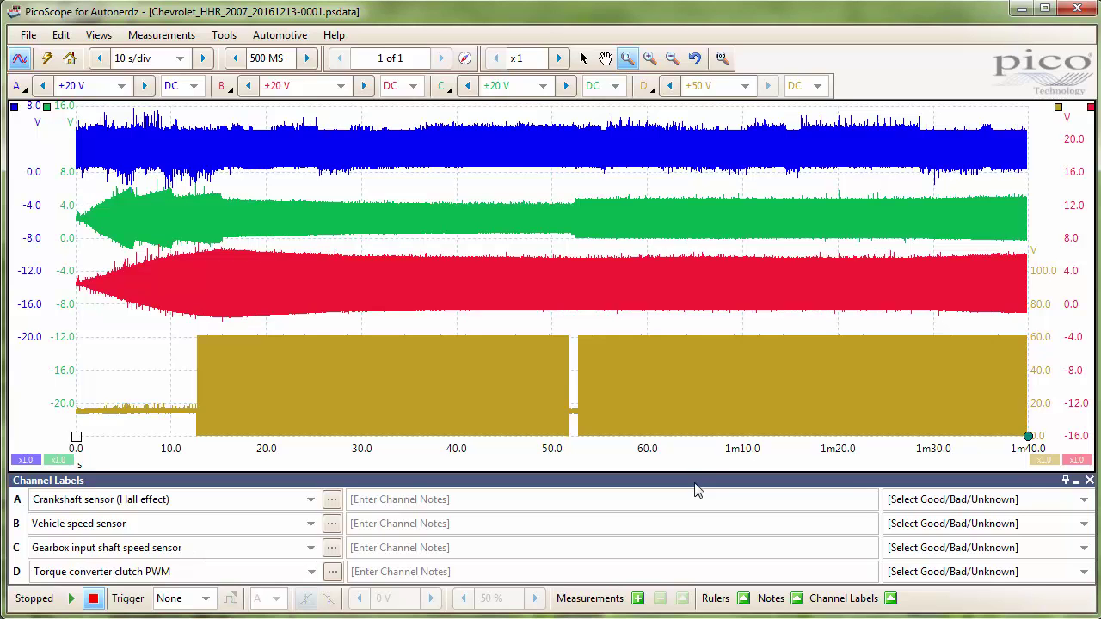
drag(687, 449, 730, 456)
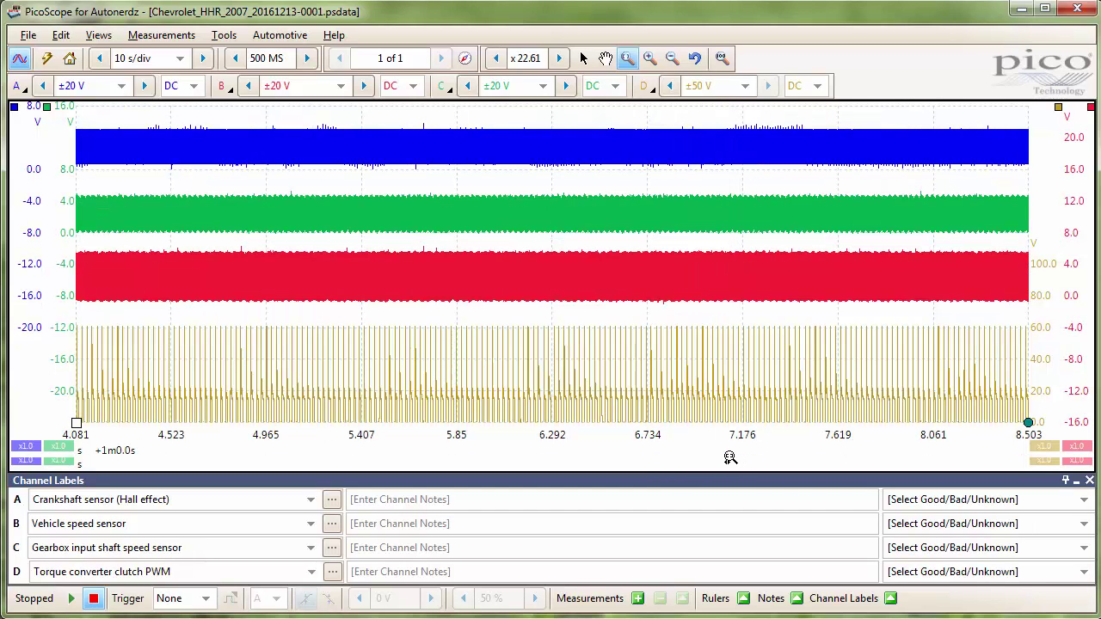
drag(445, 442, 528, 440)
drag(414, 441, 529, 441)
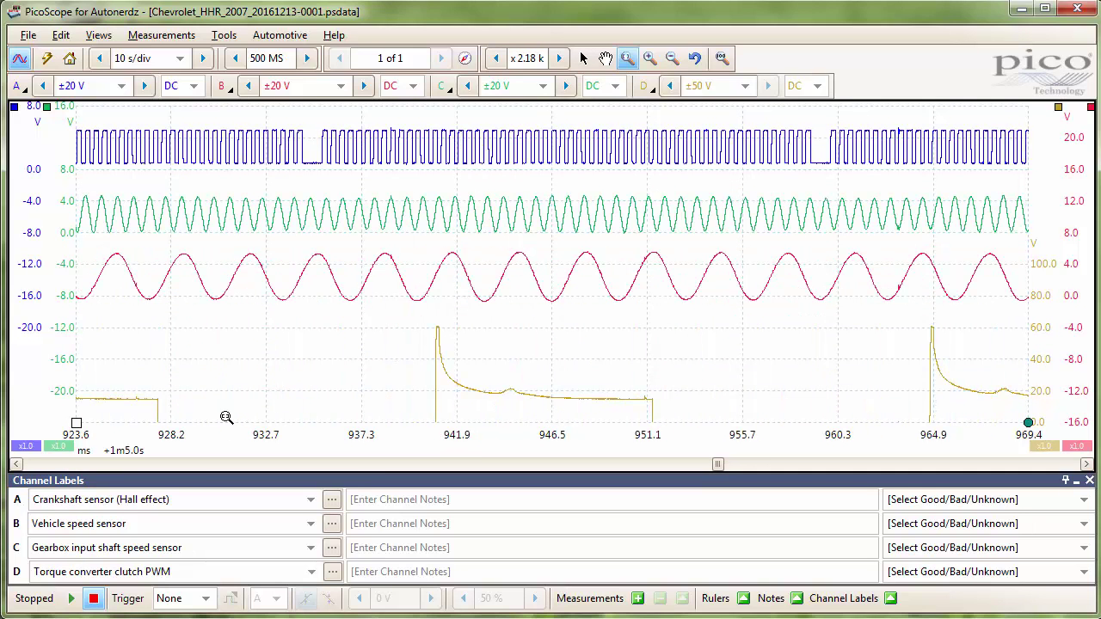
Place two time rulers on consecutive crank gaps, 24.8 ms apart (2419.5 RPM)
drag(78, 424, 302, 419)
drag(76, 423, 811, 410)
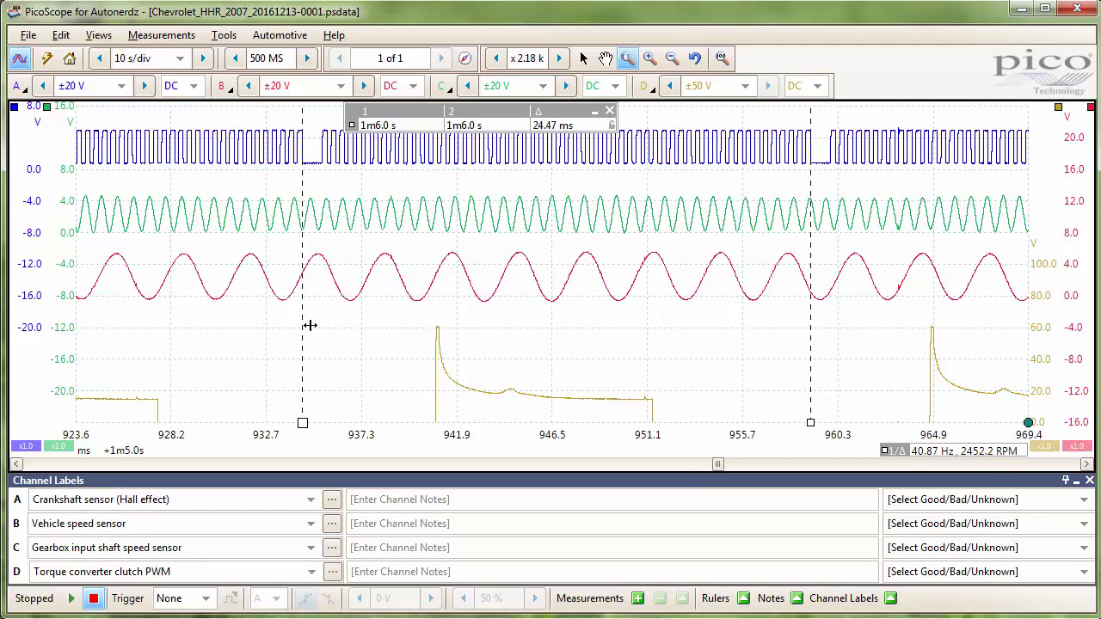
drag(307, 326, 300, 326)
drag(809, 354, 807, 355)
Add a Rising Edge Count measurement between the rulers for gearbox input channel C
click(638, 599)
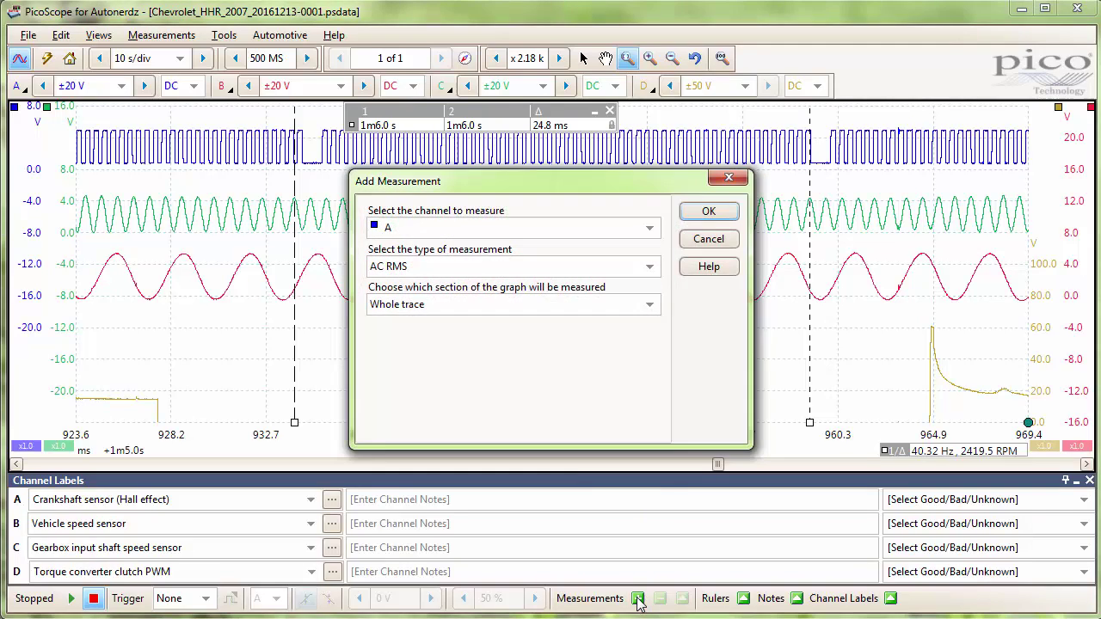
click(477, 231)
click(437, 296)
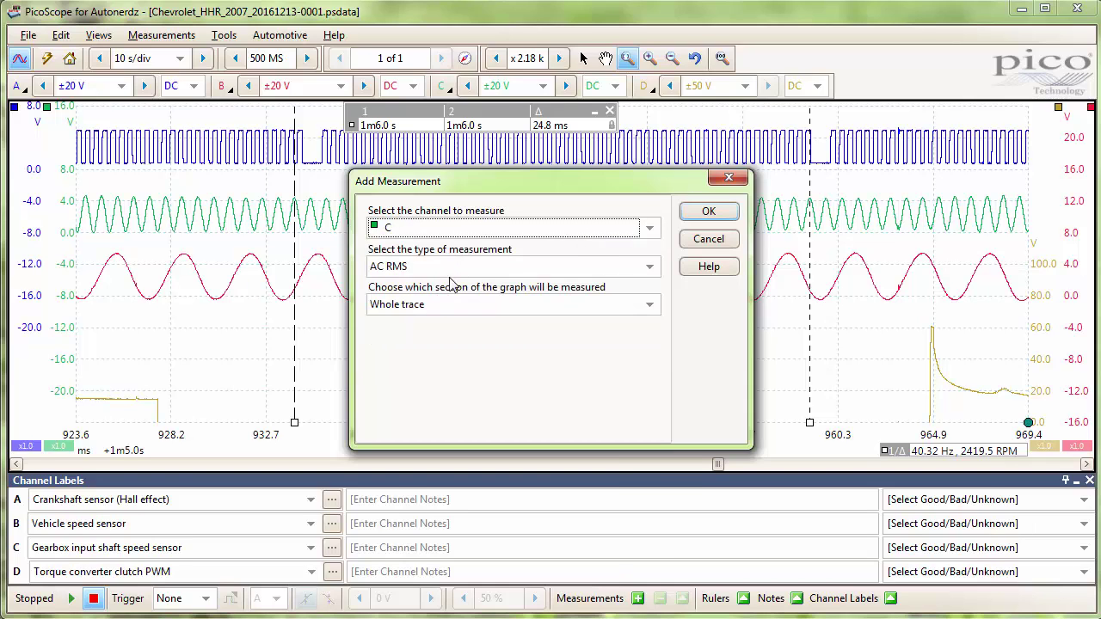
click(467, 271)
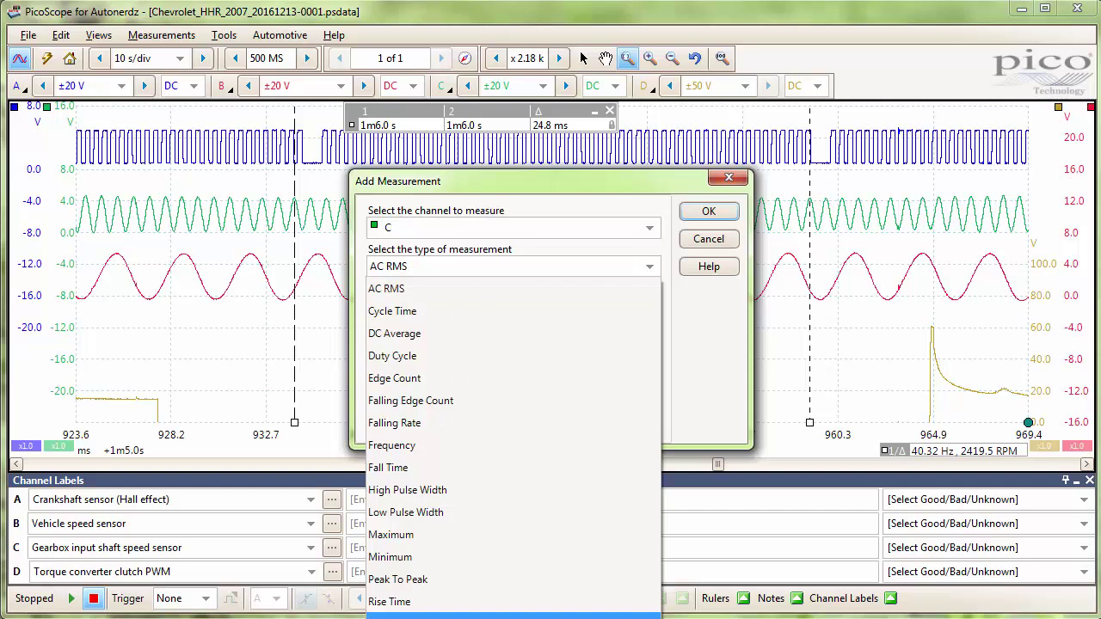
click(413, 615)
click(469, 308)
click(443, 349)
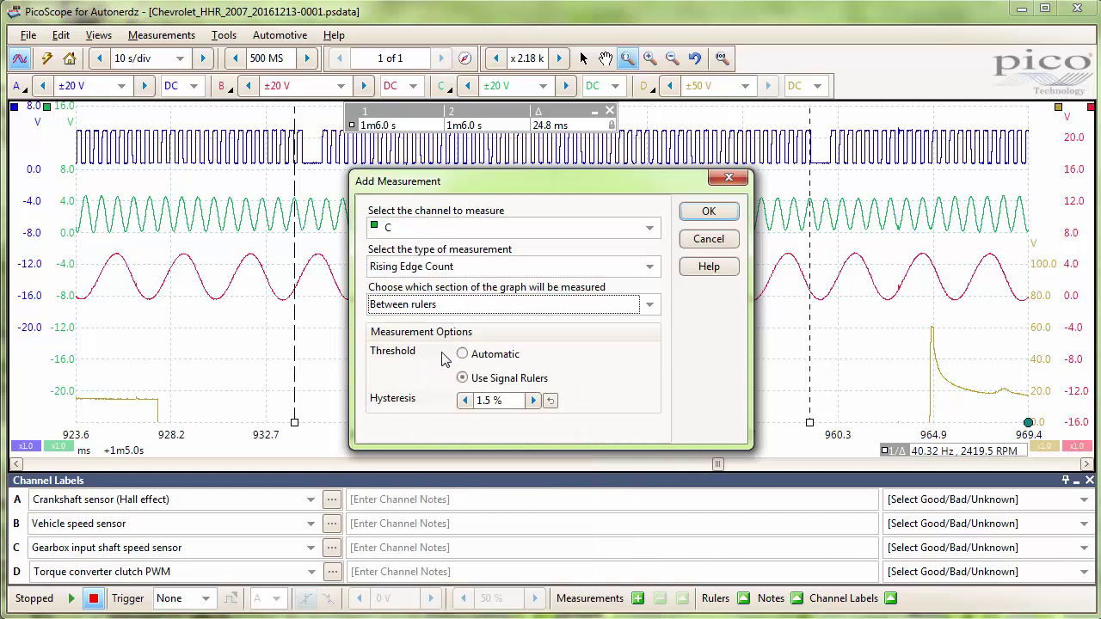
click(699, 216)
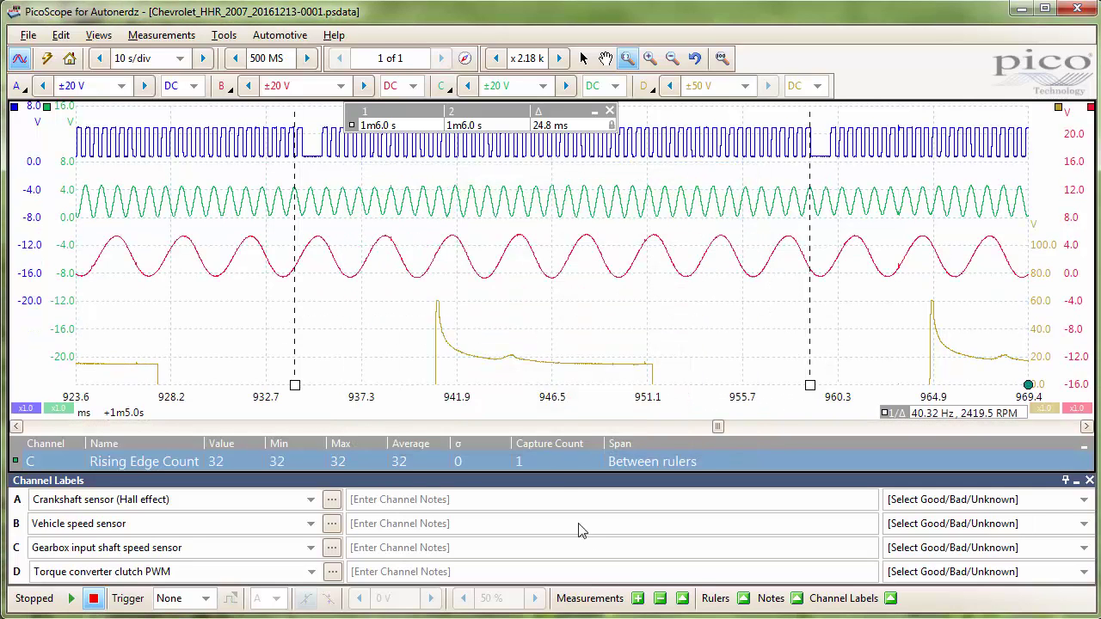
Add a Rising Edge Count measurement between the rulers for vehicle speed channel B
click(638, 599)
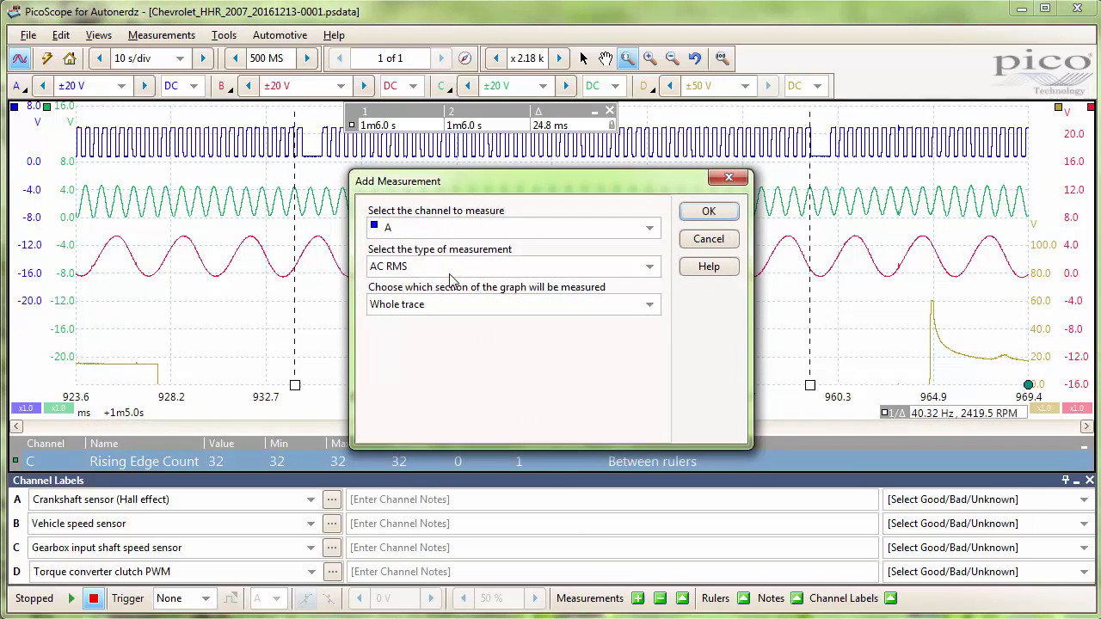
click(491, 228)
click(486, 272)
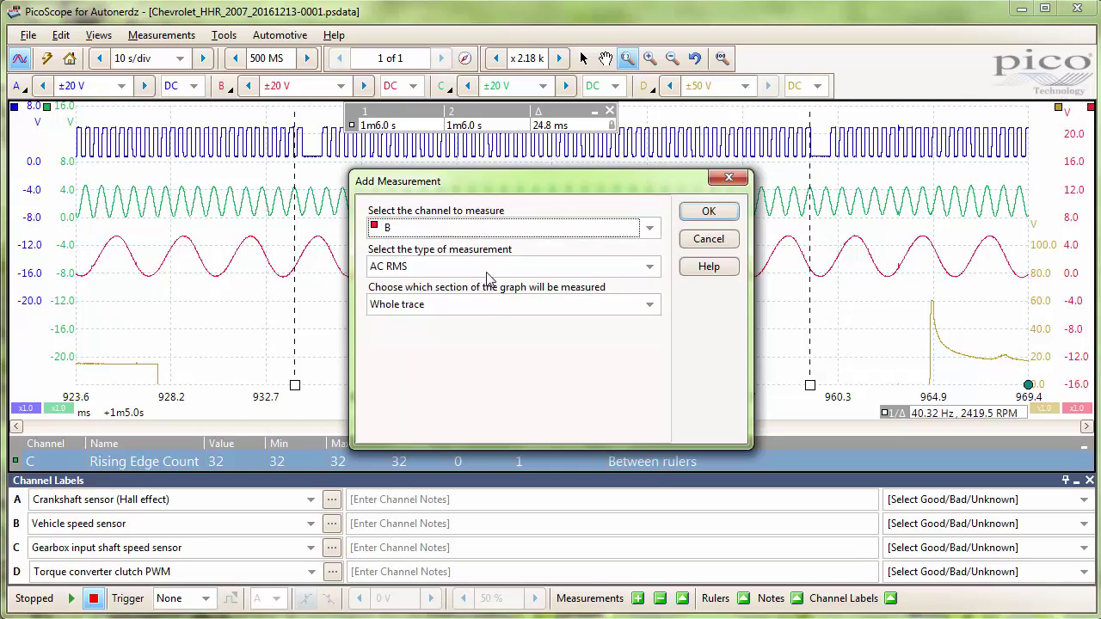
click(487, 266)
click(458, 616)
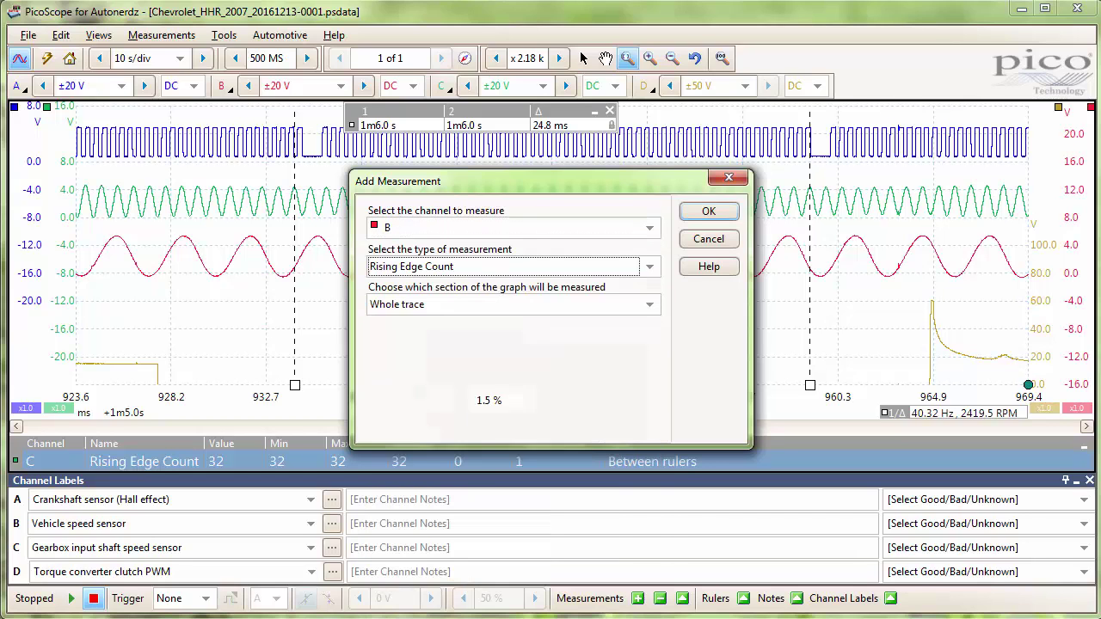
click(499, 308)
click(497, 347)
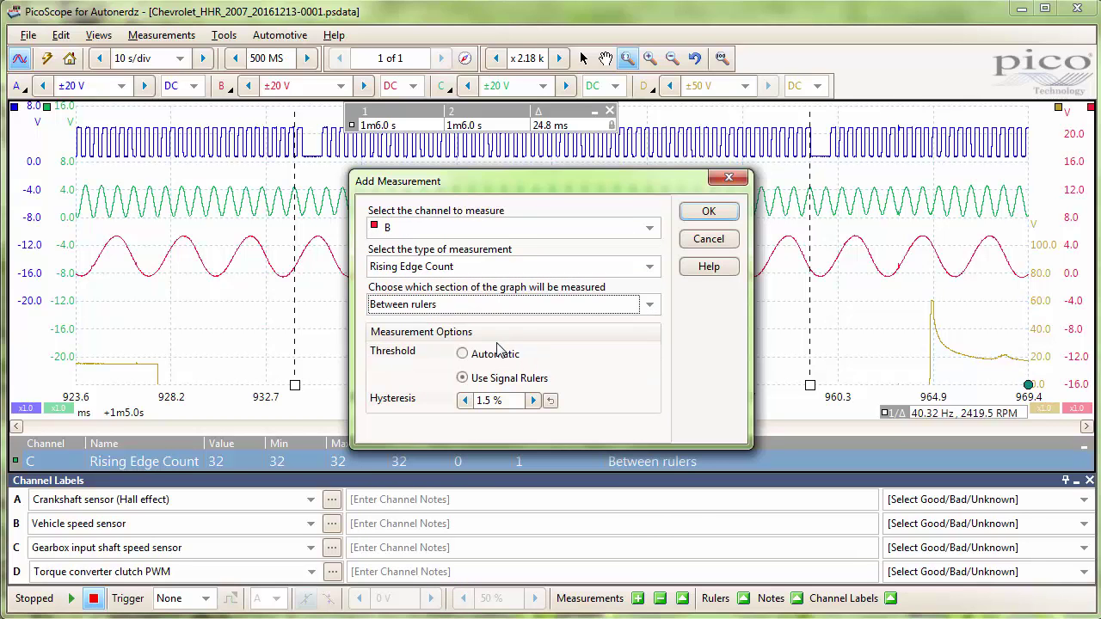
click(710, 213)
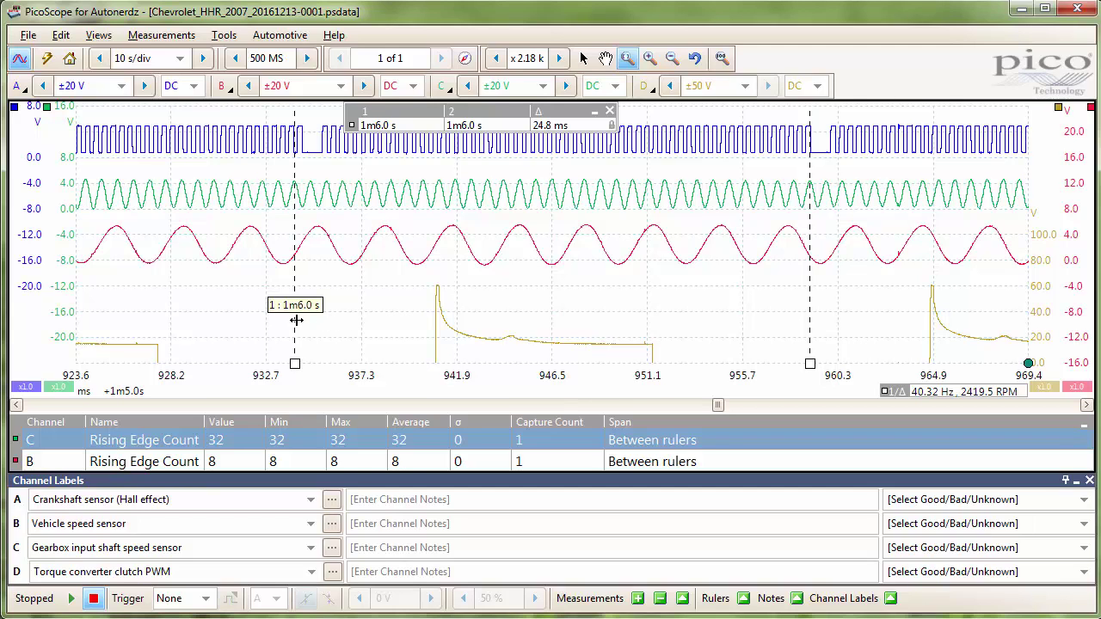
Shift the rulers until channel B reads 7, add phase rulers spanning 0.6667 cycle, and bring up Calculator
drag(296, 320, 252, 326)
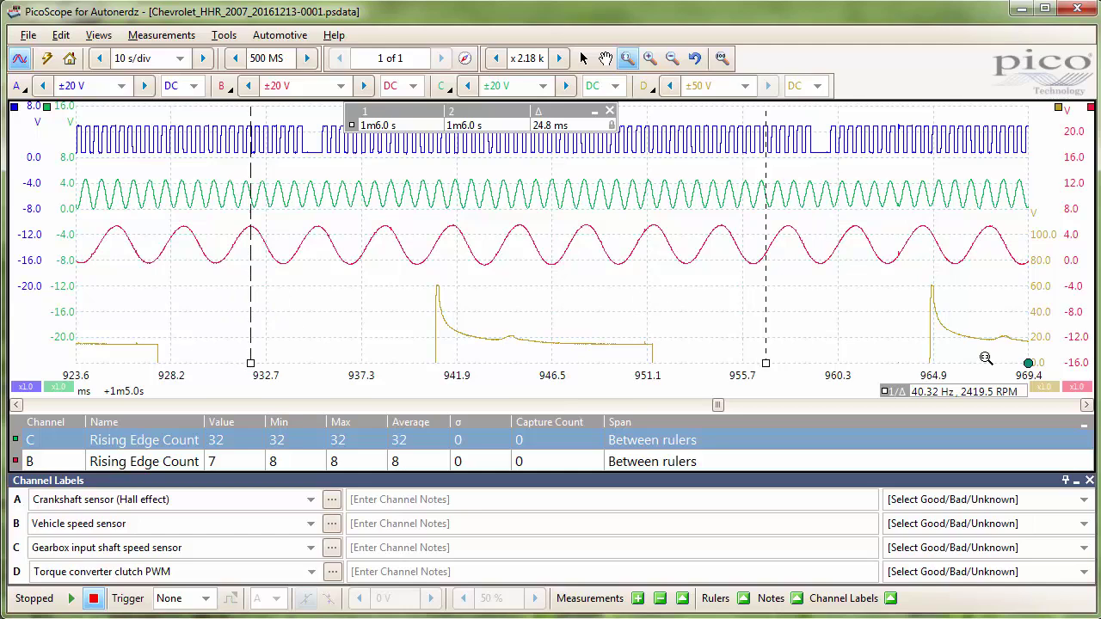
drag(1024, 362, 723, 386)
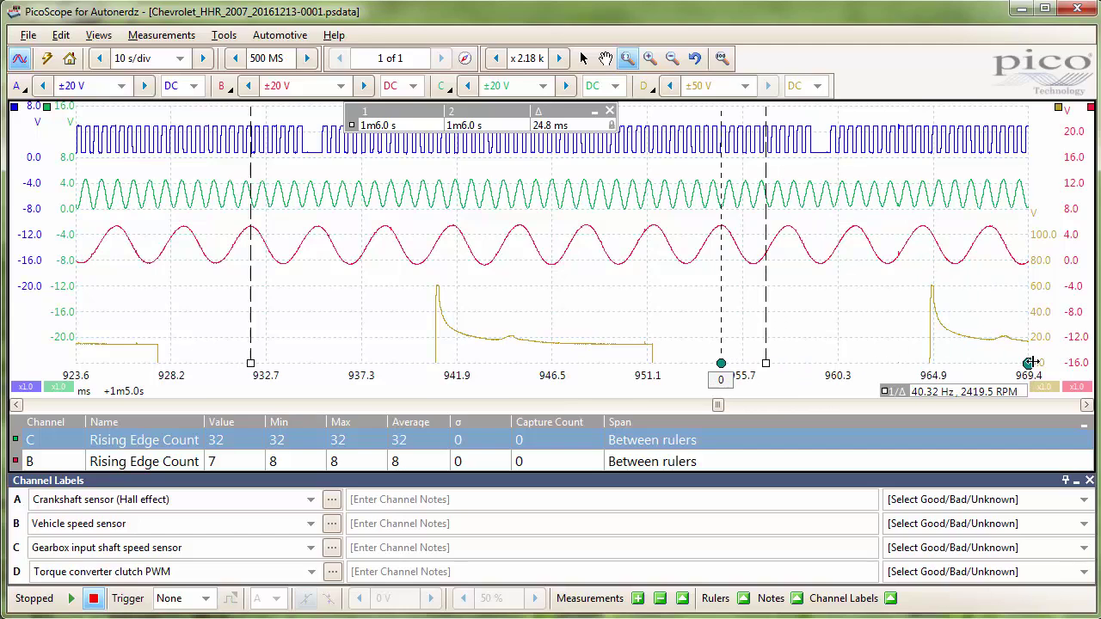
drag(1029, 363, 790, 364)
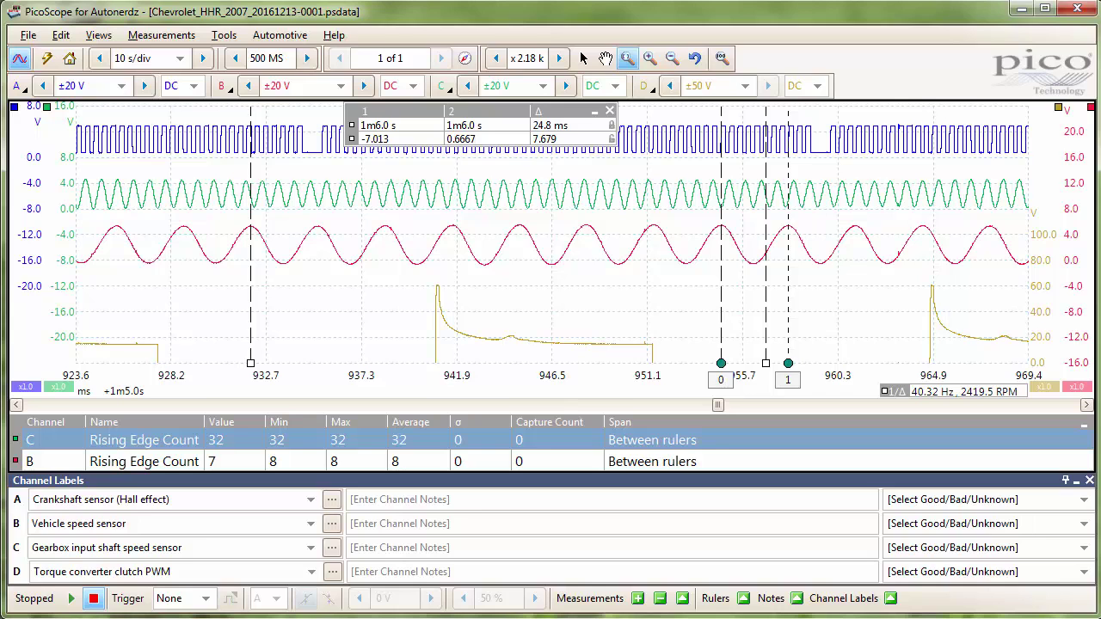
drag(1100, 225, 704, 406)
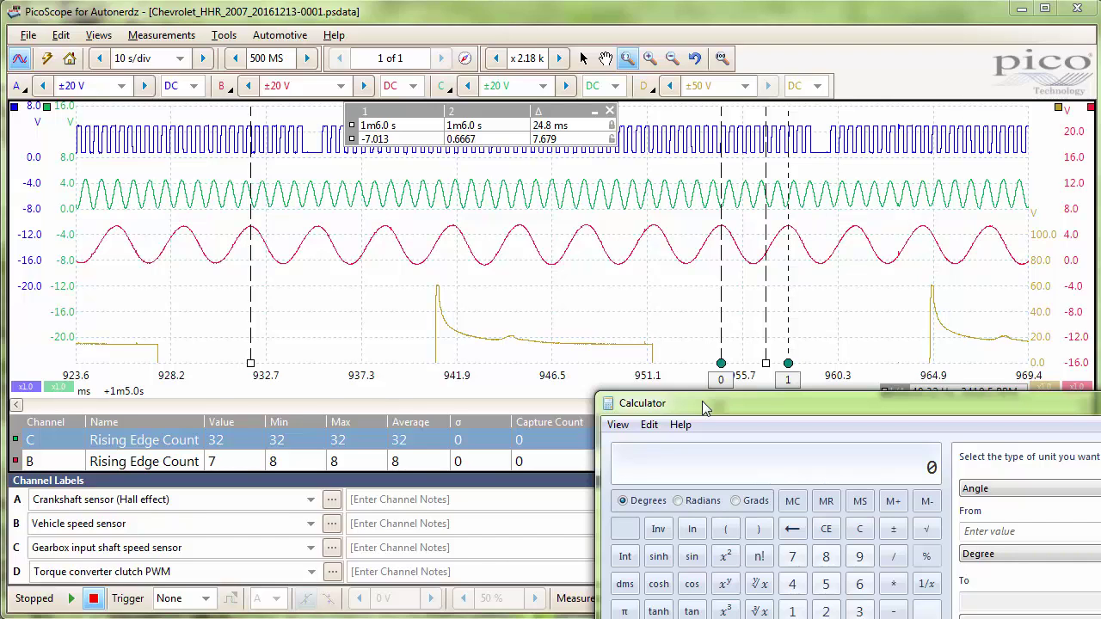
Calculate 7.6667 × 3.91 = 29.976797 in Calculator, then move Calculator out of the way
text(7)
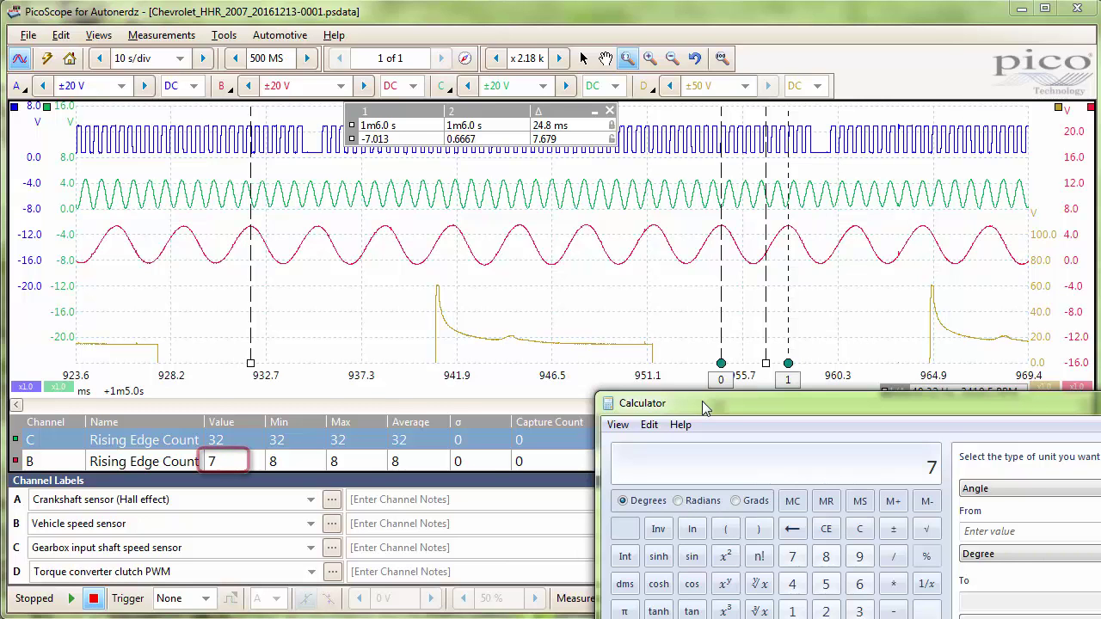
text(.)
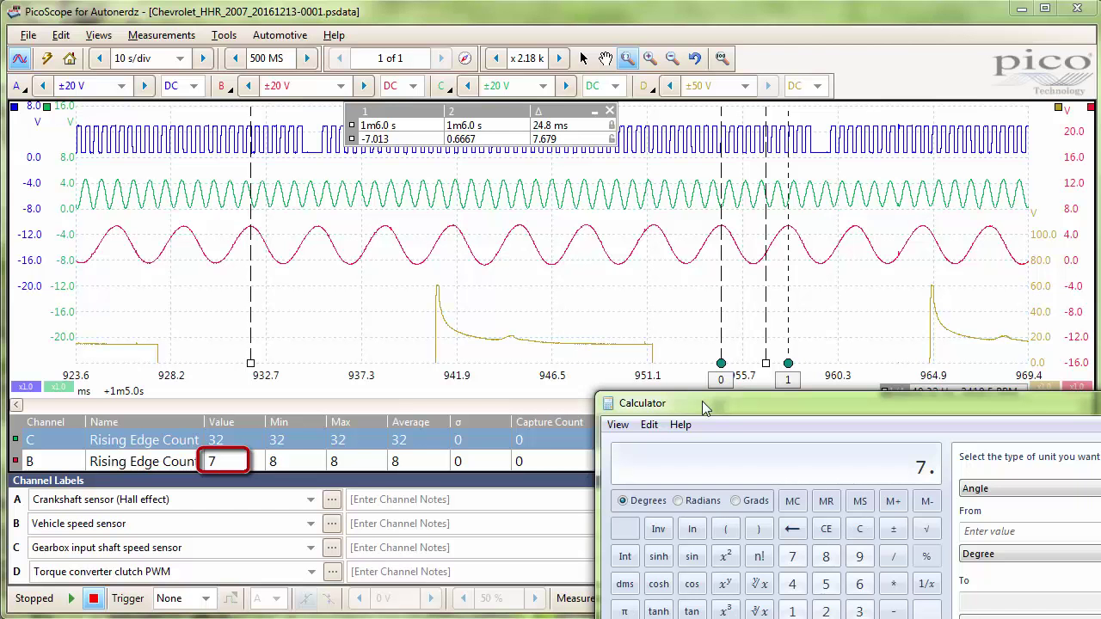
text(6667 * )
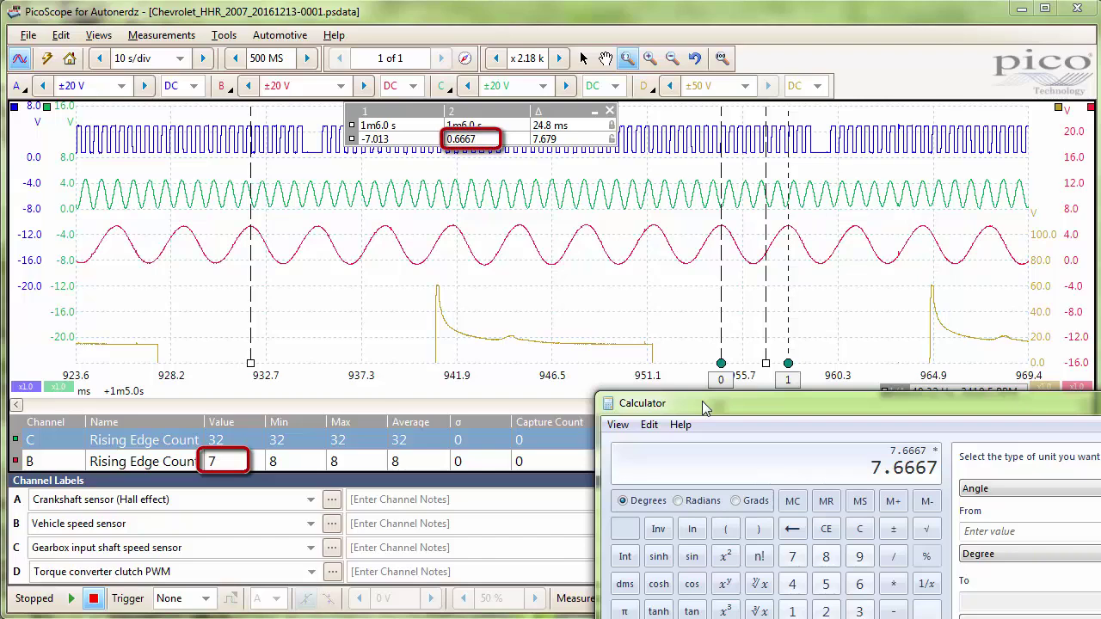
text(3.91)
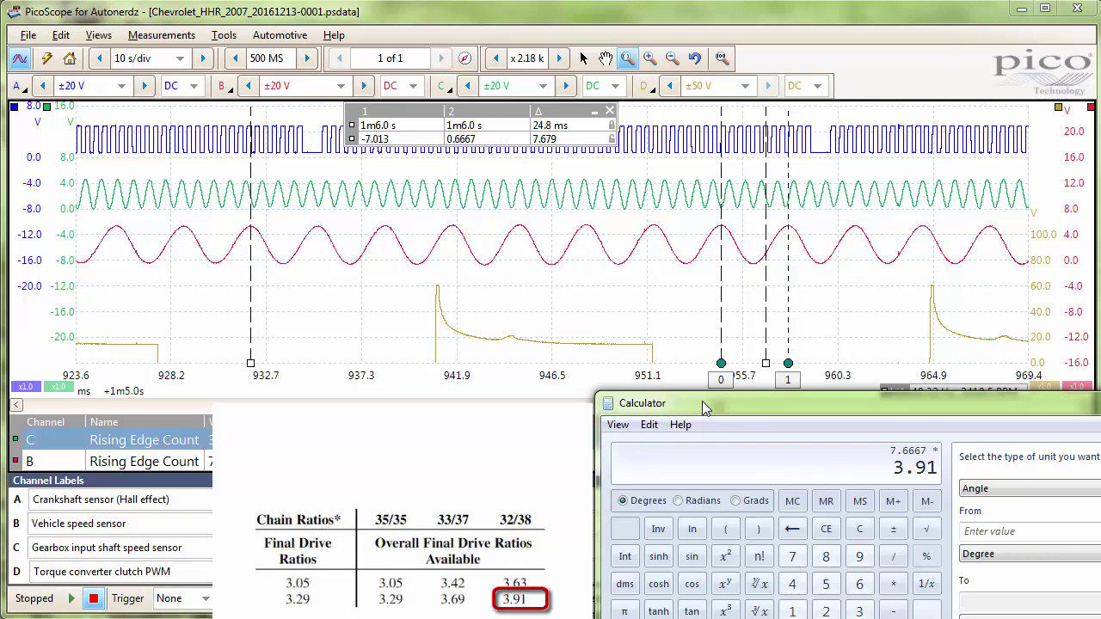
key(Return)
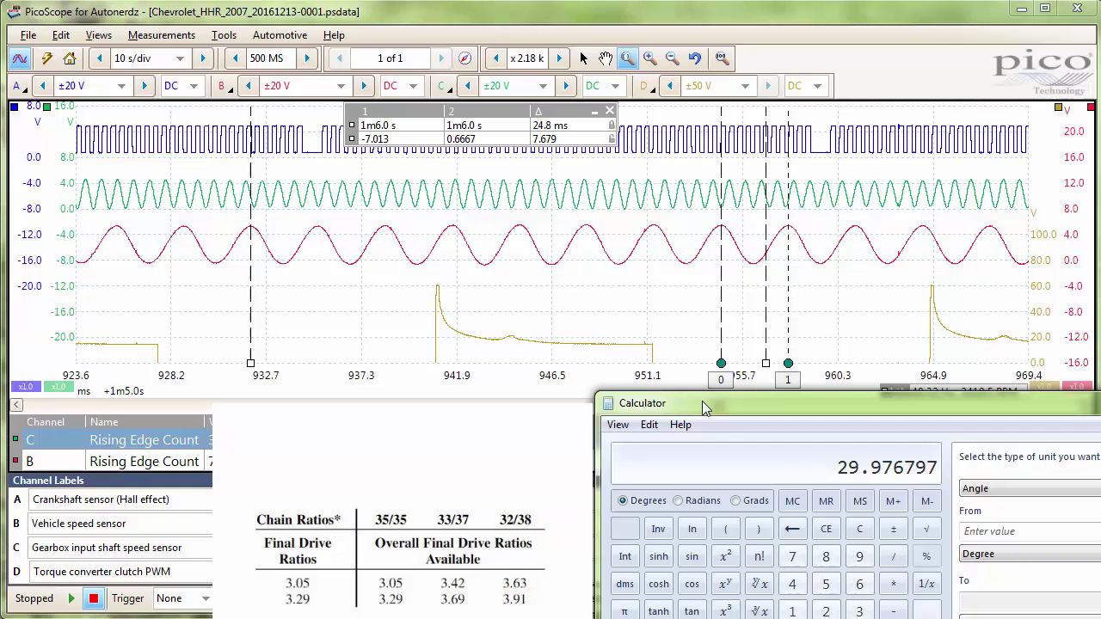
drag(702, 401, 1100, 258)
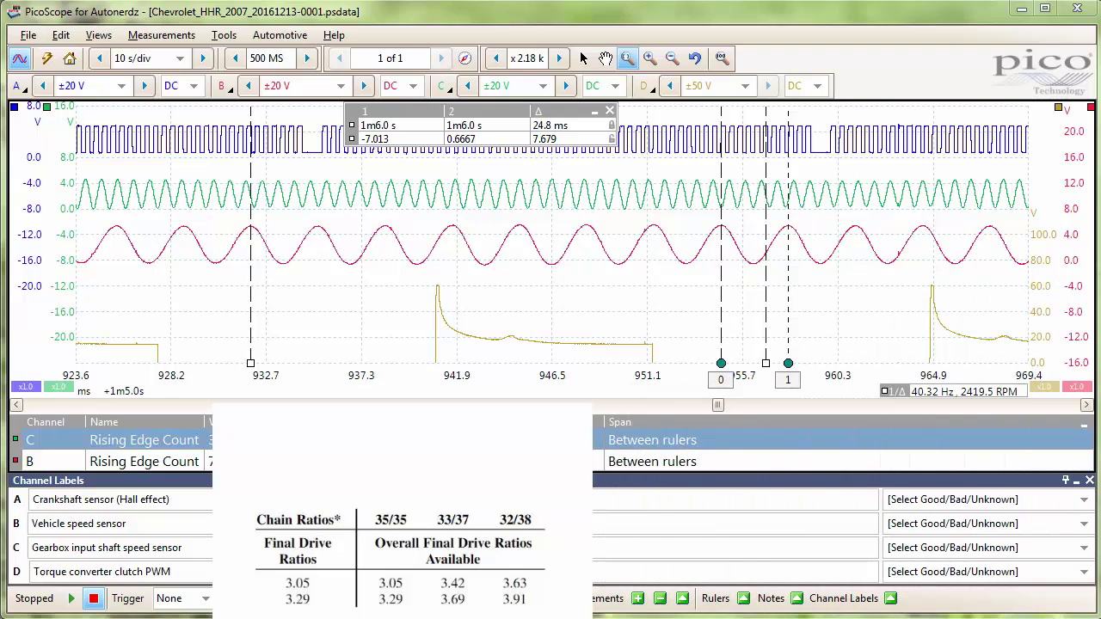
Remove the rulers, zoom to full view, hide channels A, B and D, and show Gear Ratios
click(610, 113)
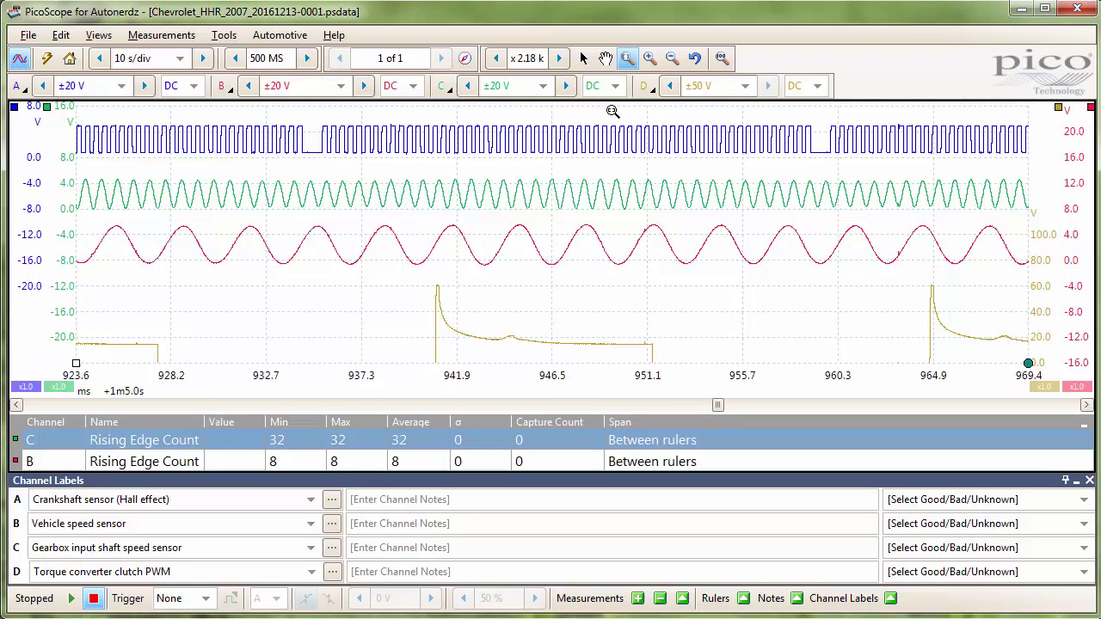
click(721, 59)
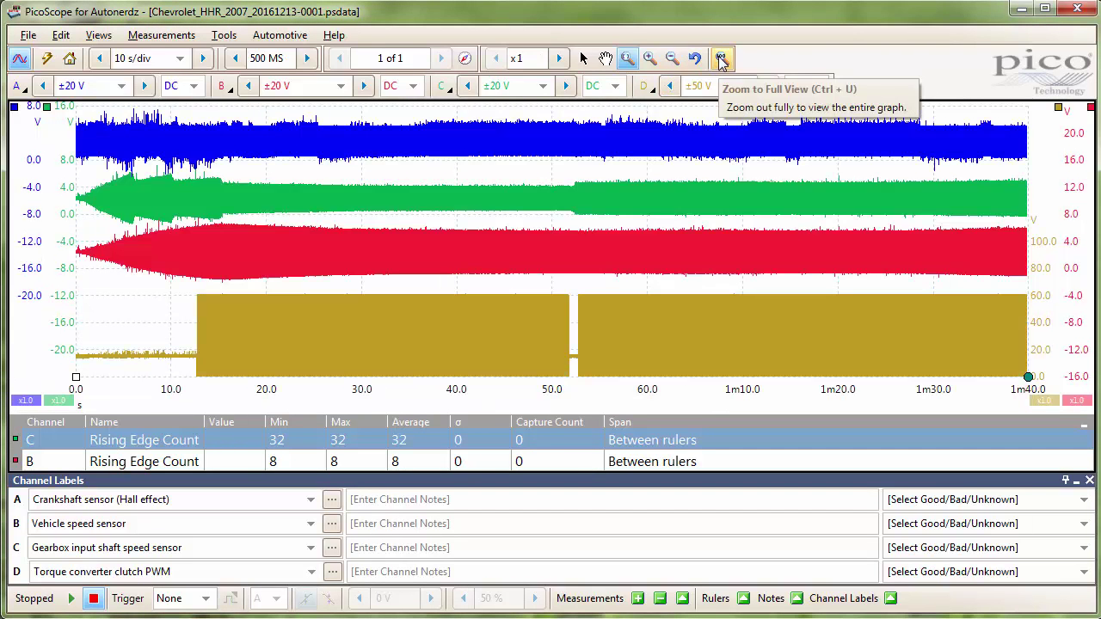
right_click(392, 257)
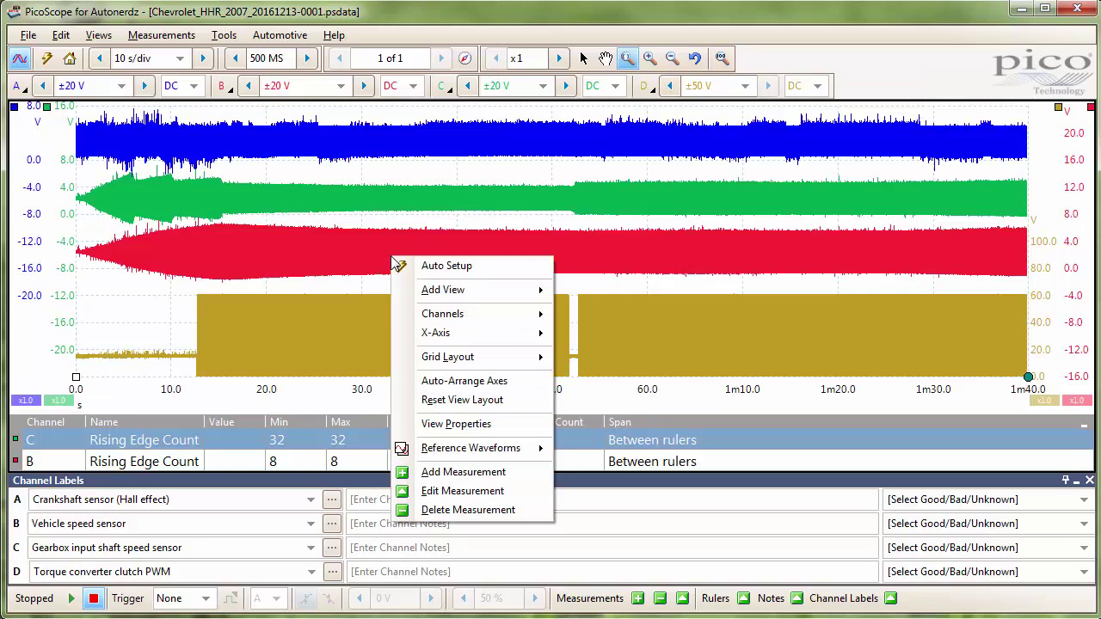
mouse_move(511, 318)
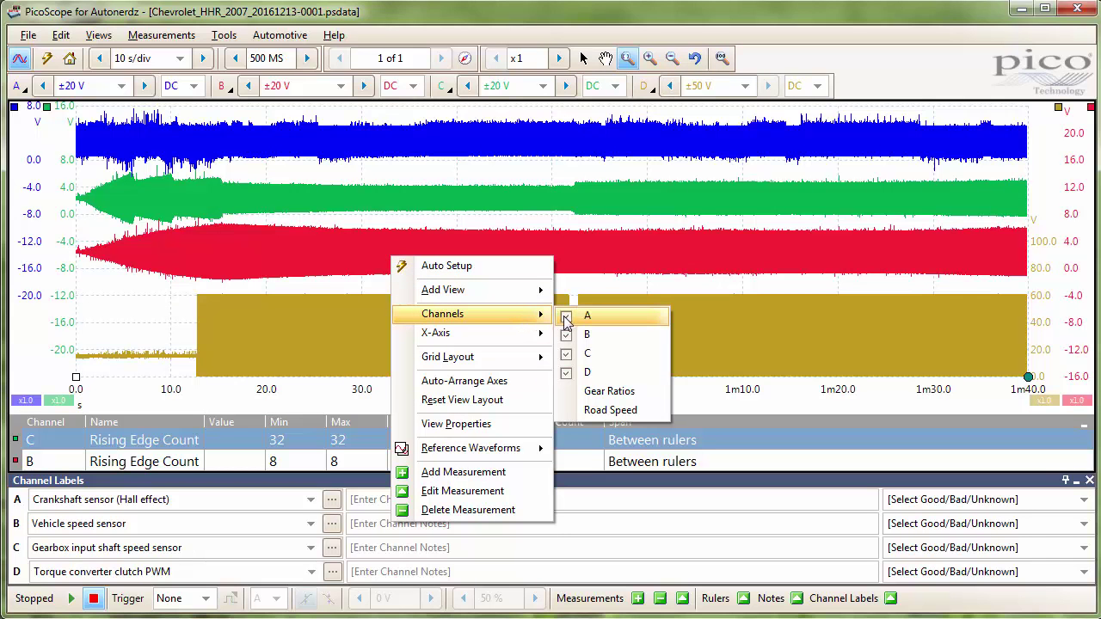
click(567, 318)
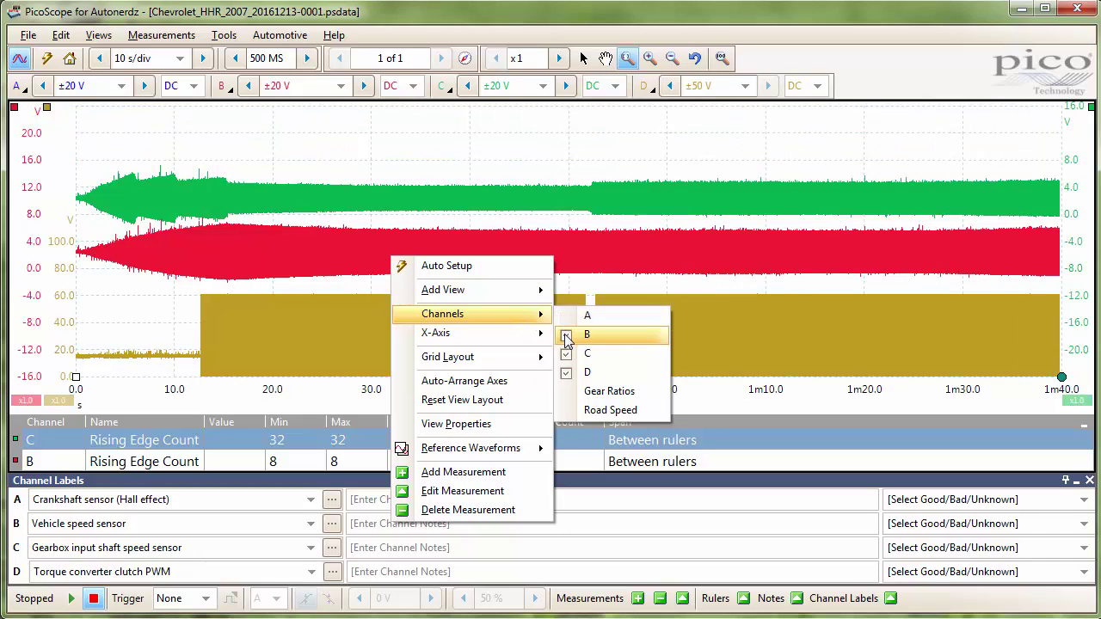
click(567, 334)
click(566, 374)
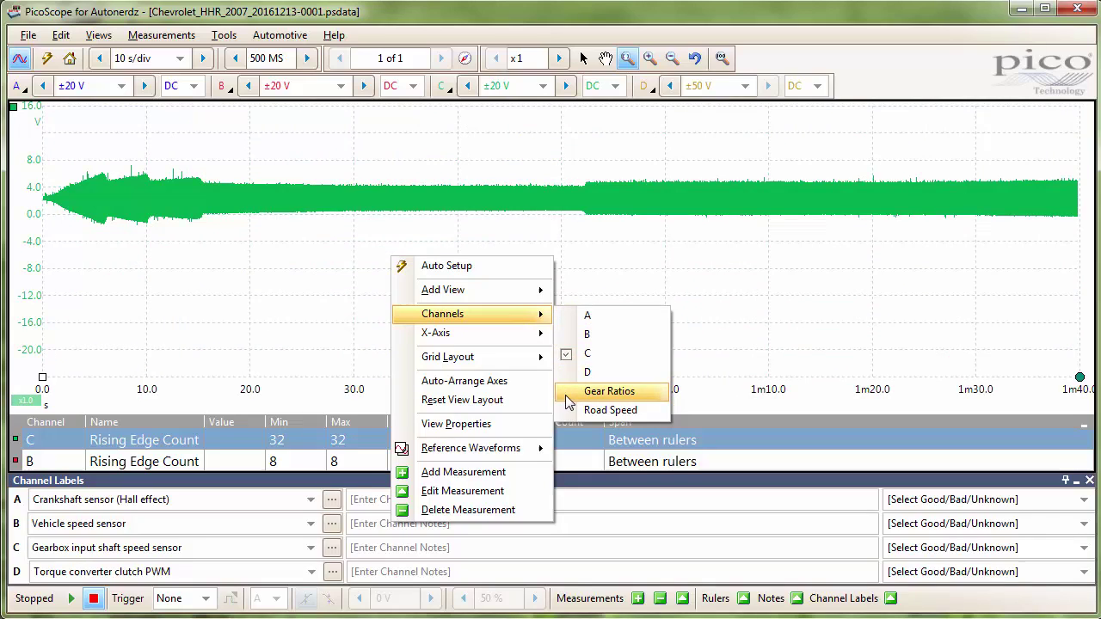
click(567, 394)
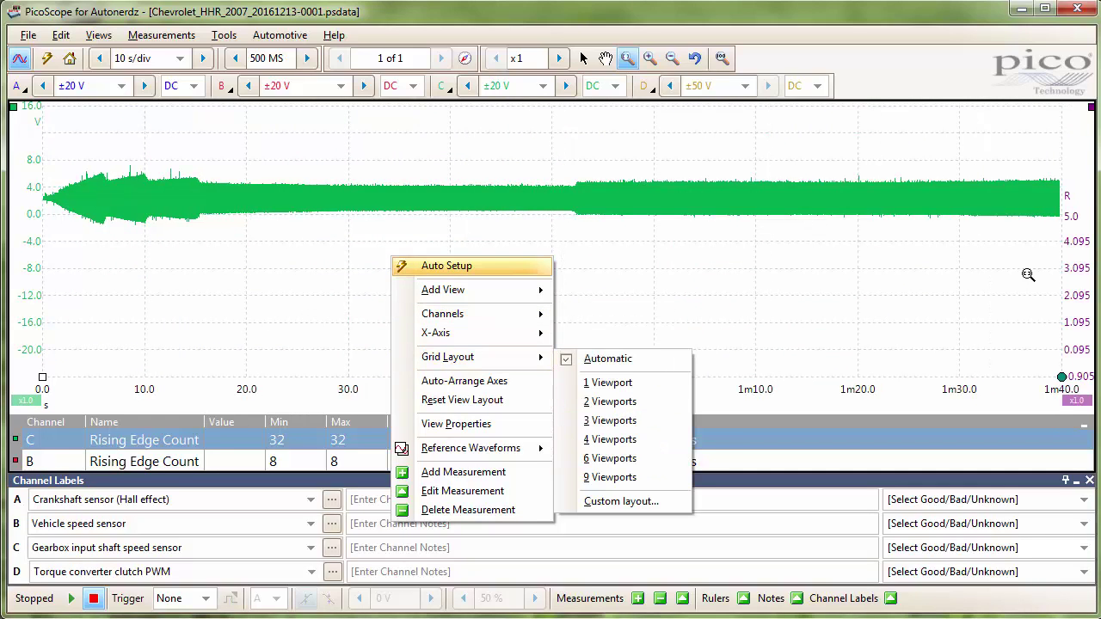
click(1081, 295)
mouse_move(1081, 295)
mouse_down()
mouse_move(1082, 256)
mouse_move(1083, 305)
mouse_up()
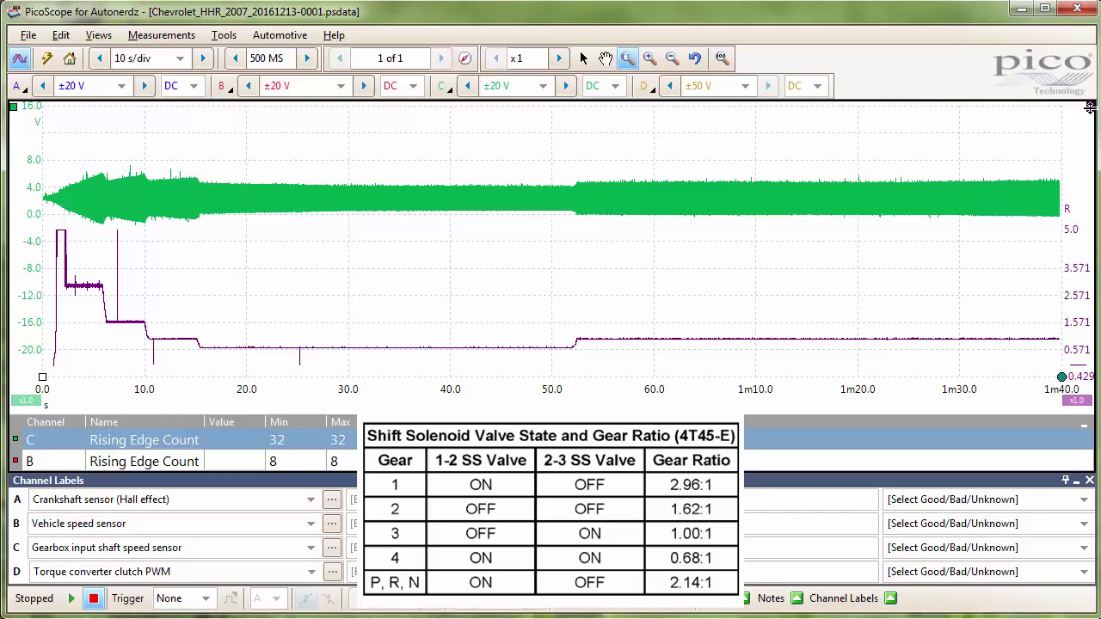
Add a level ruler on the gear ratio axis and set it to 2.96, then 1.62
drag(1089, 107, 963, 230)
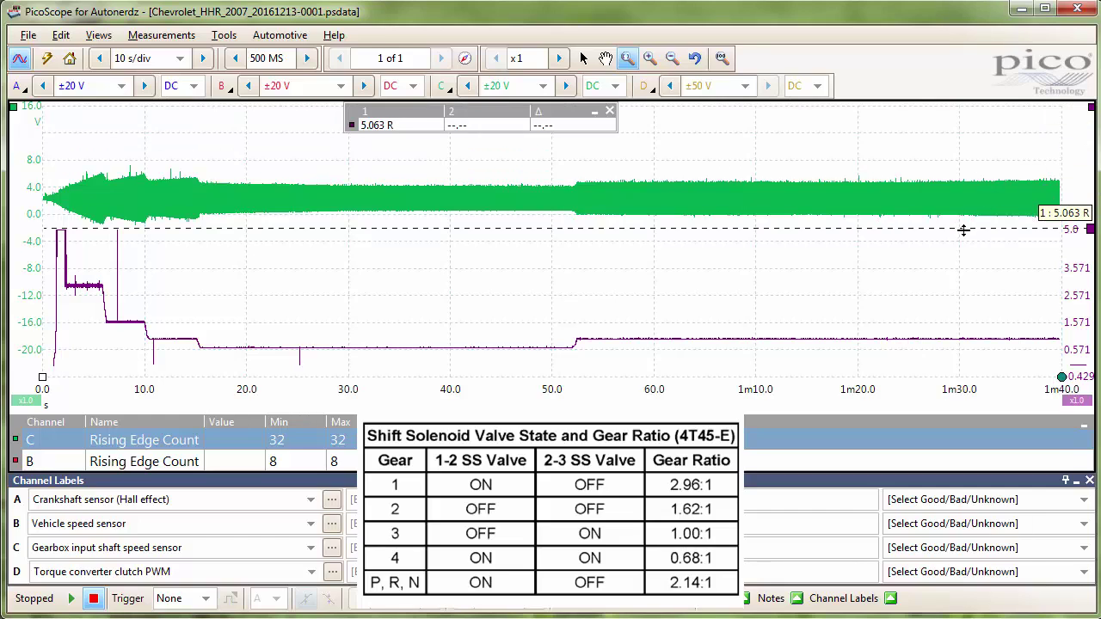
click(410, 123)
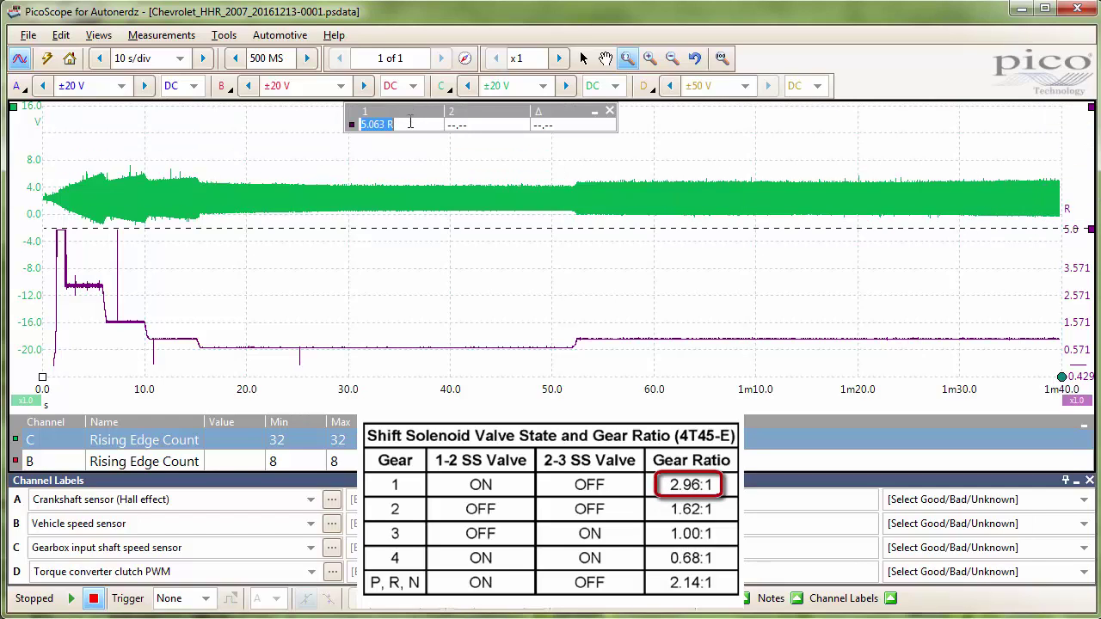
text(2.96)
key(Return)
click(410, 125)
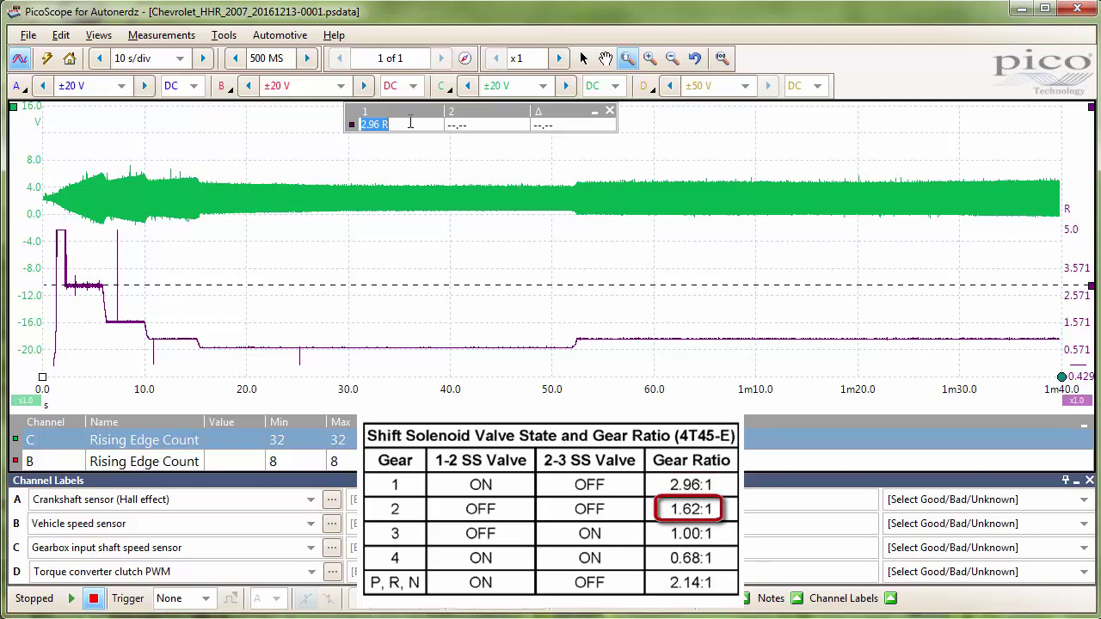
text(1.62)
key(Return)
Move the level ruler to 1.0 and finally to 0.68
double_click(412, 127)
text(1.0)
key(Return)
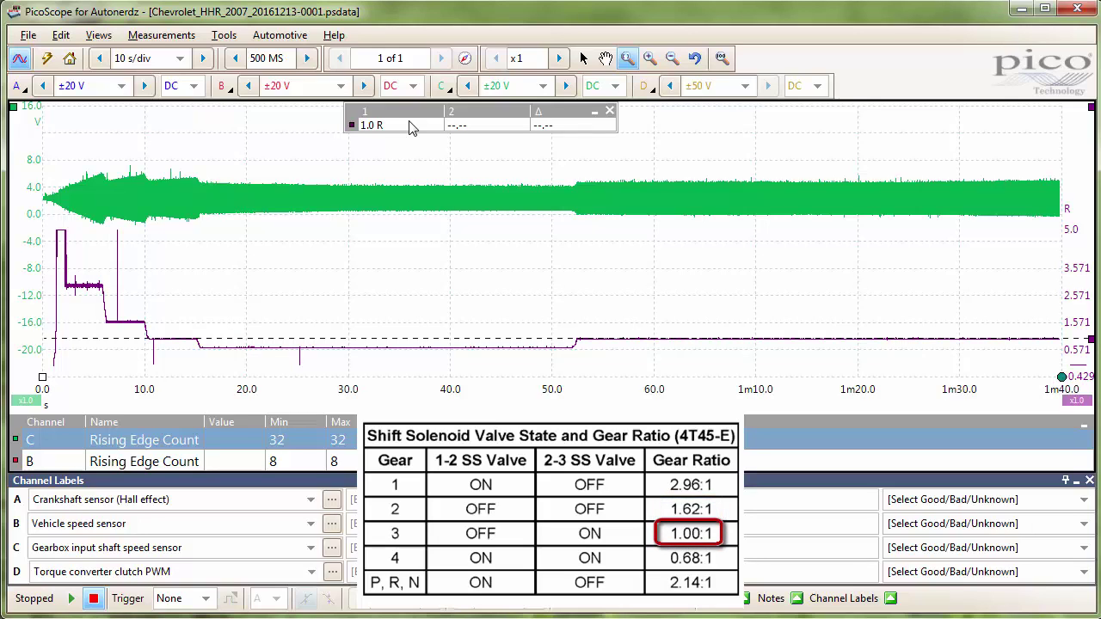
double_click(411, 126)
text(.)
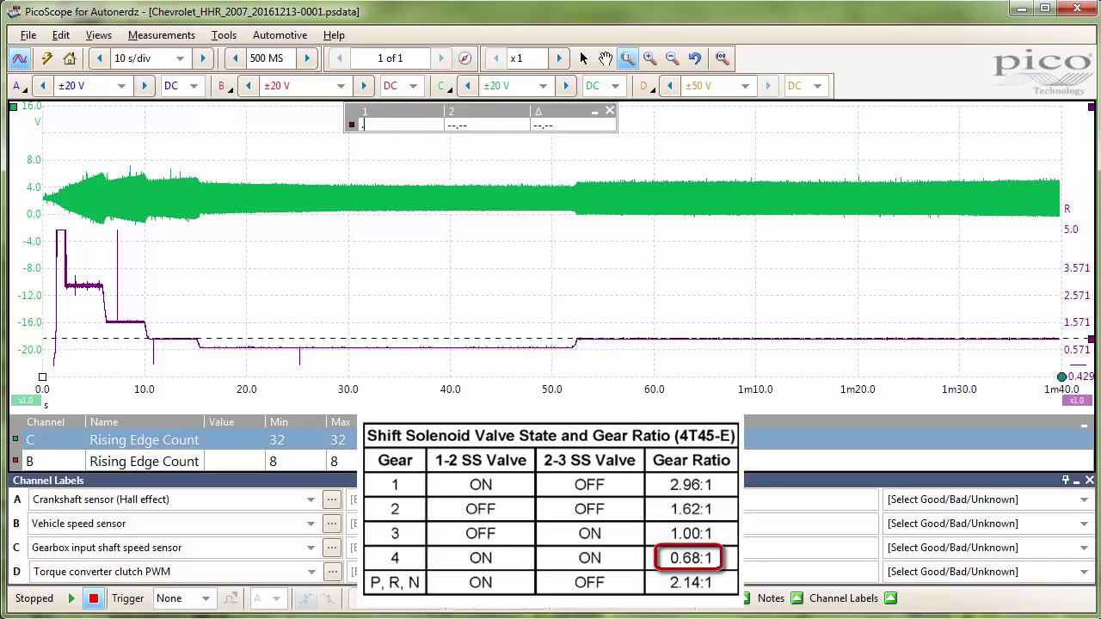
text(68)
key(Return)
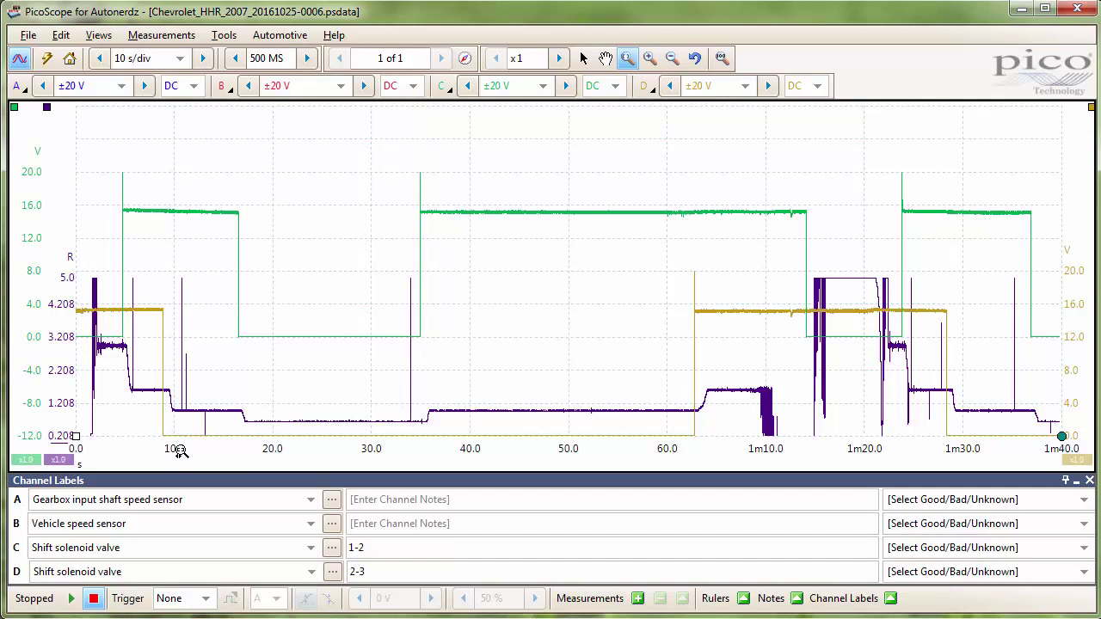
drag(188, 454, 114, 457)
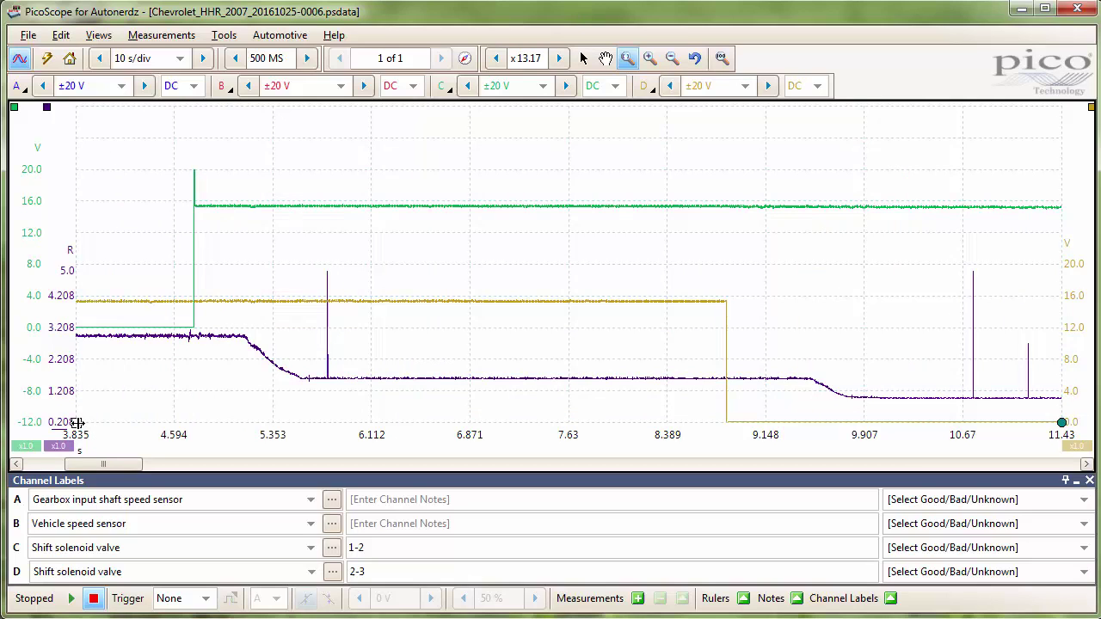
drag(76, 423, 193, 429)
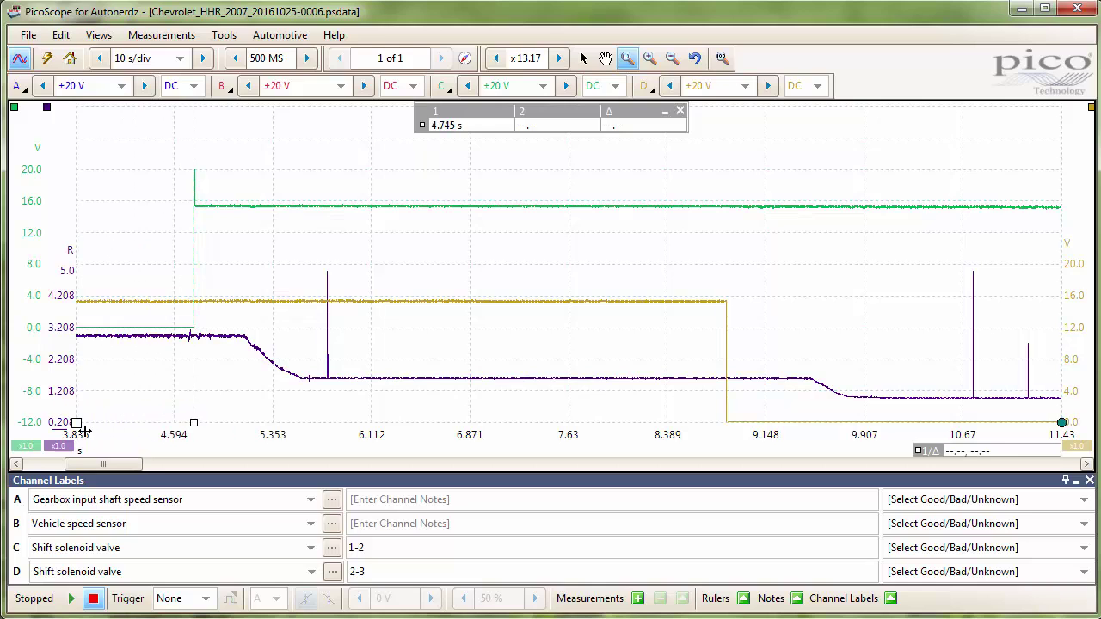
drag(77, 422, 247, 419)
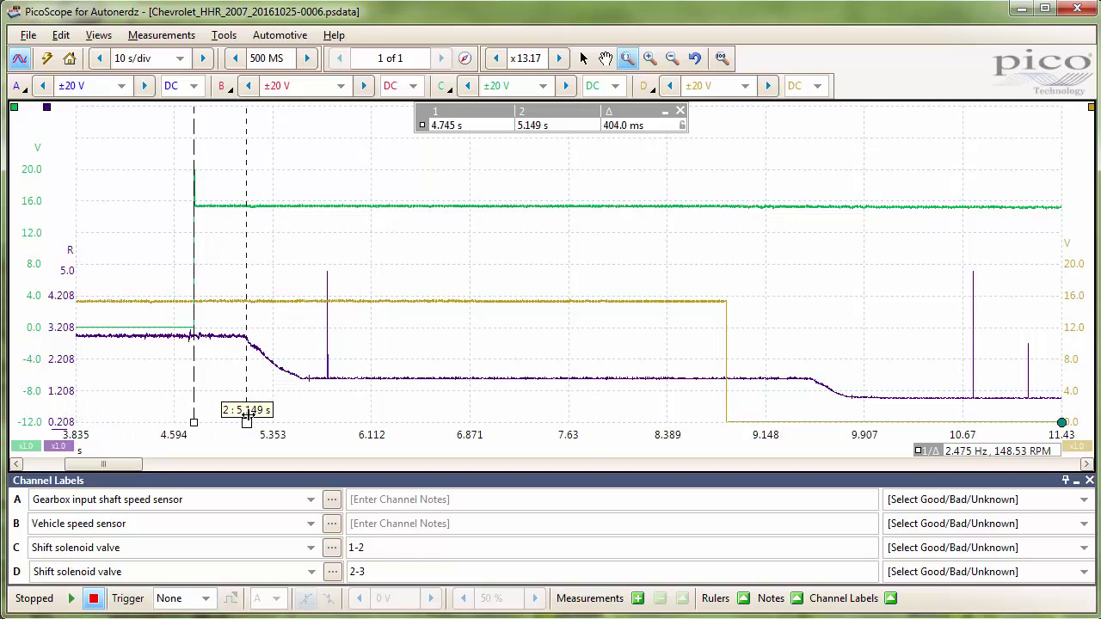
drag(247, 420, 303, 423)
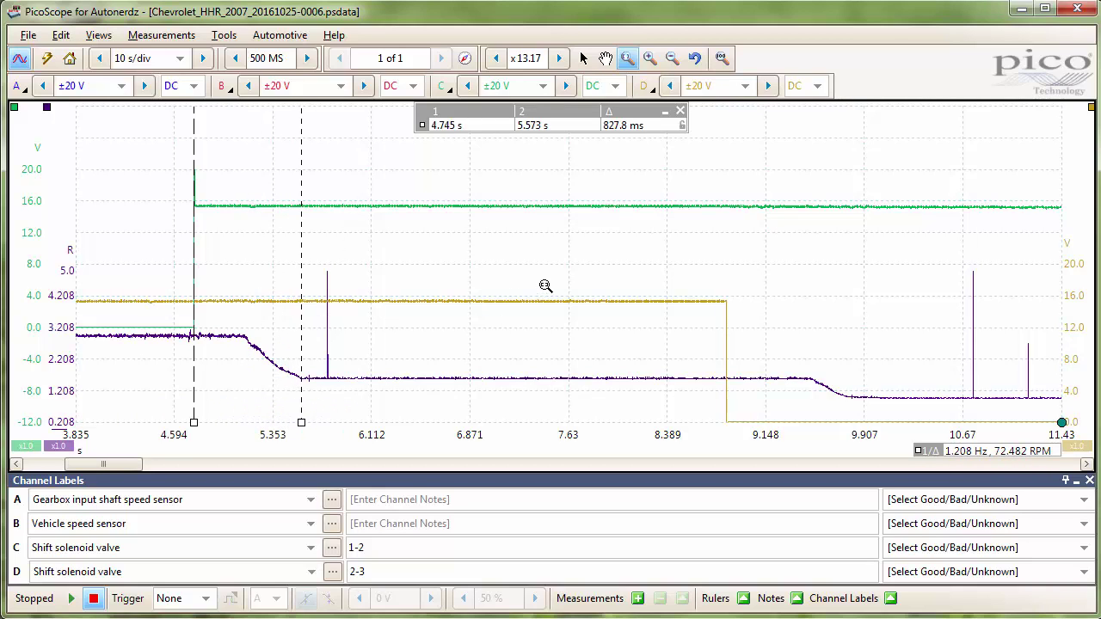
drag(197, 319, 727, 322)
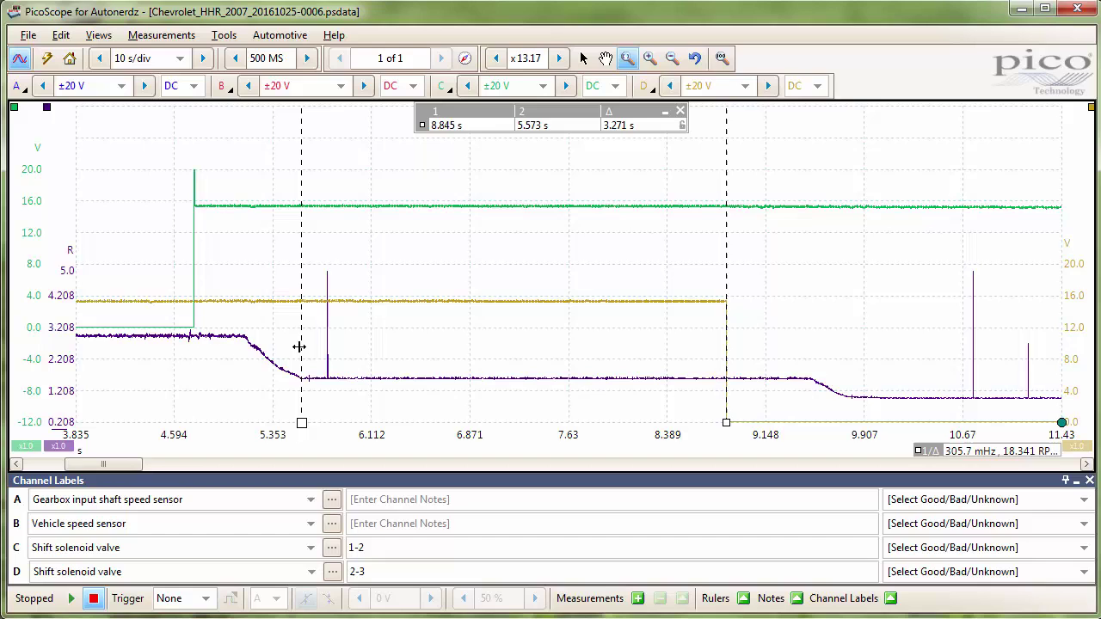
mouse_move(302, 347)
mouse_down()
mouse_move(765, 364)
mouse_move(845, 415)
mouse_up()
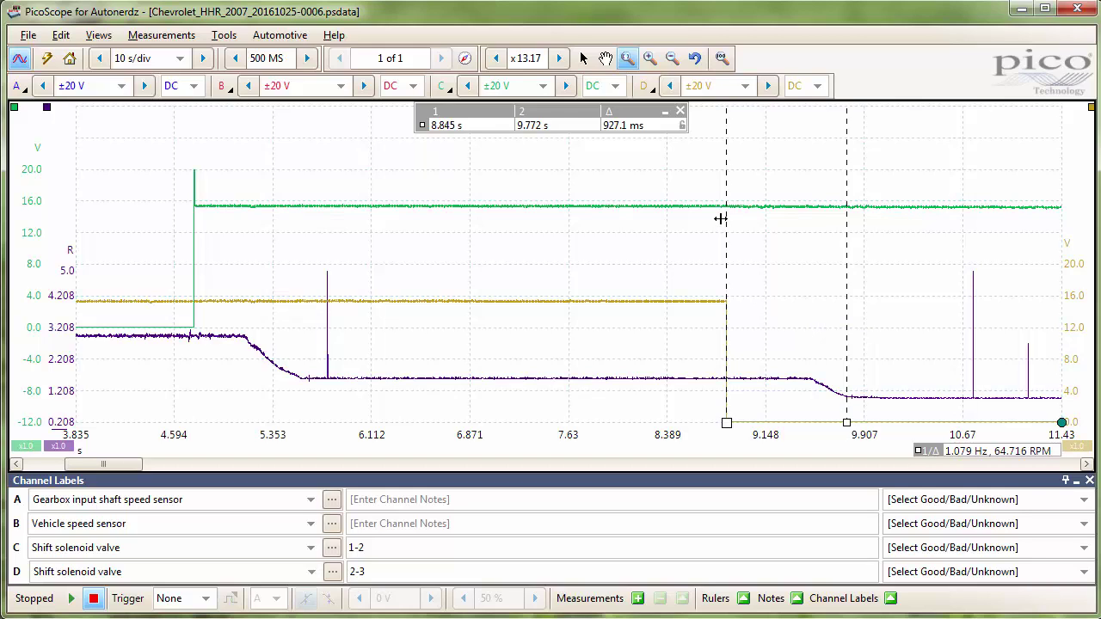
click(679, 111)
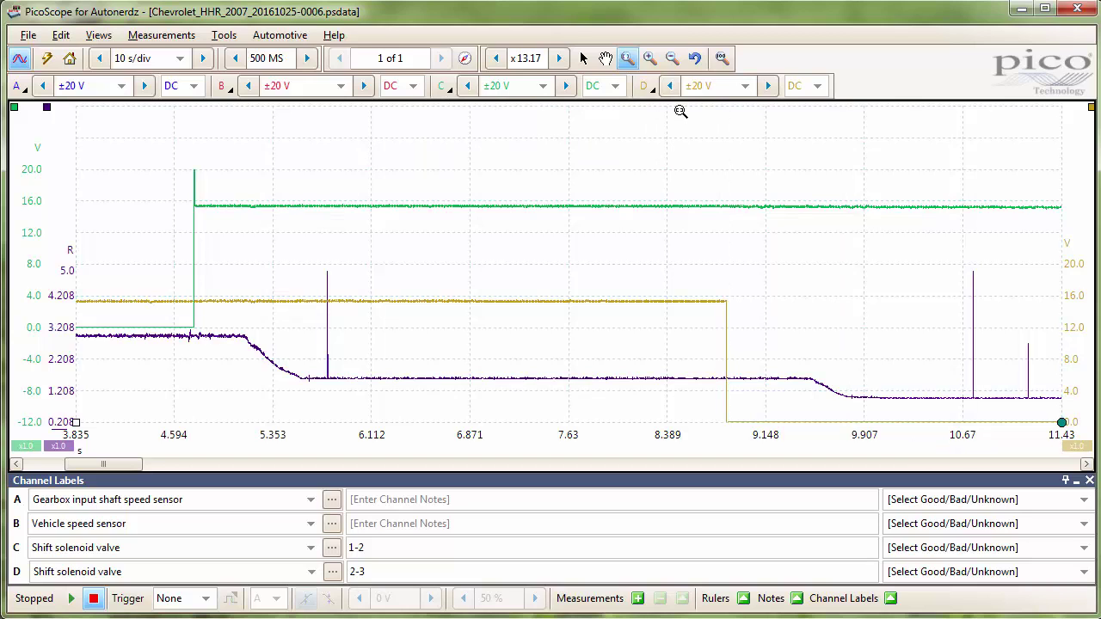
click(722, 69)
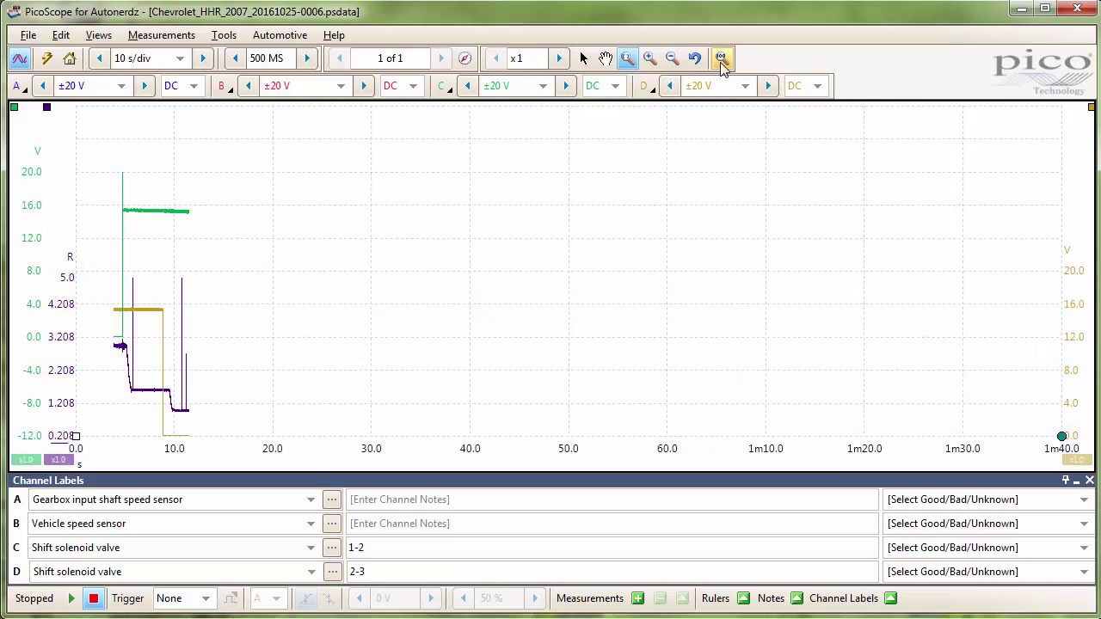